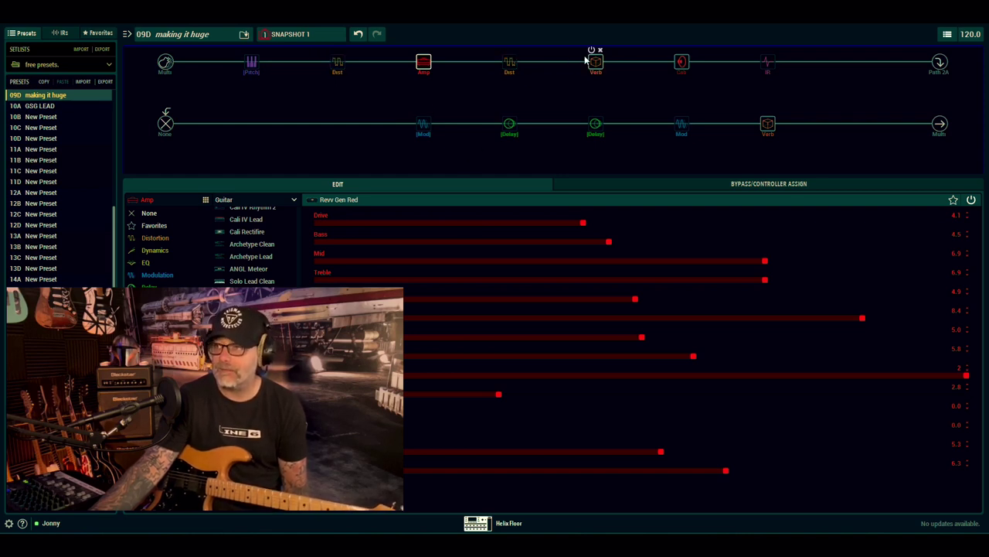
Bypass the reverb blocks on both signal paths and show the cab block's settings
click(592, 49)
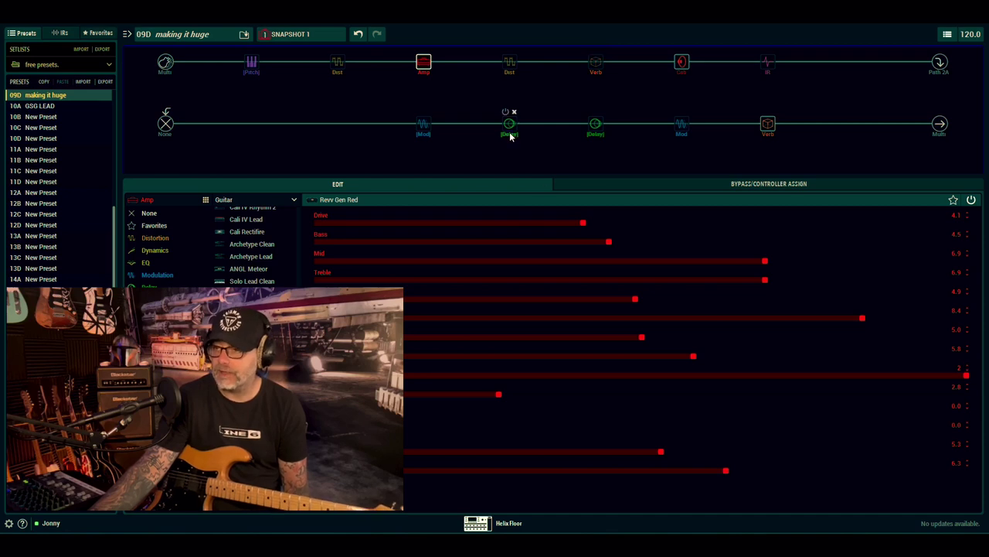
click(764, 112)
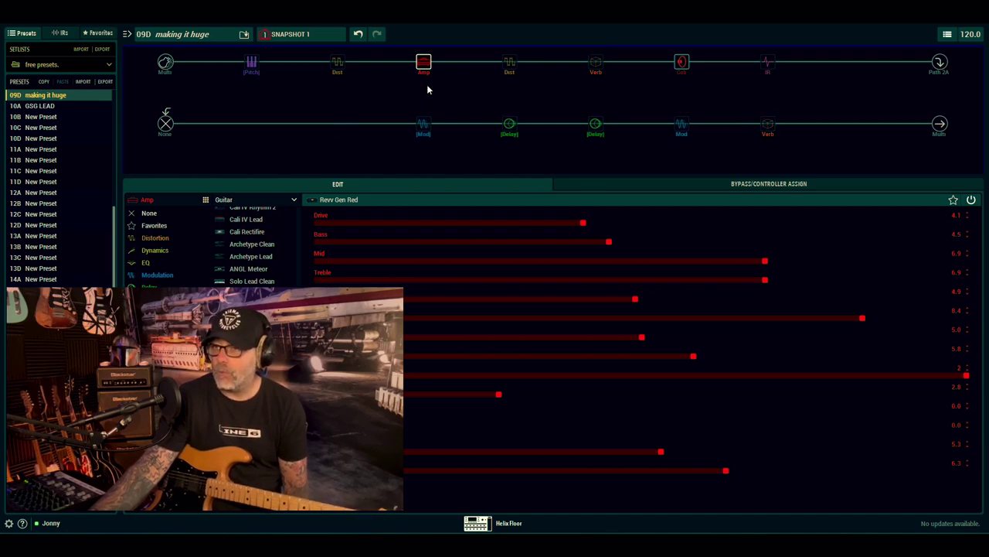
click(681, 62)
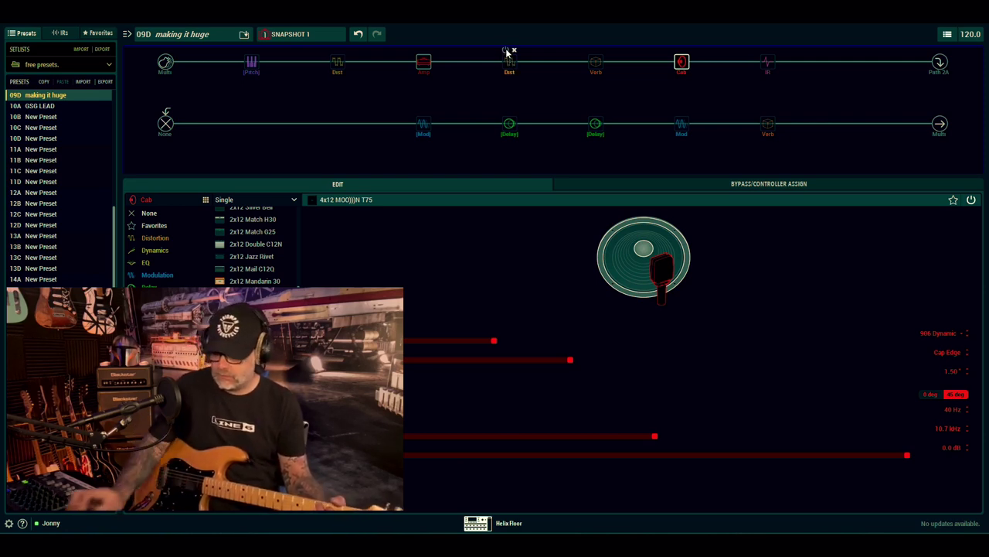
Audition the Kinky Boost after the amp by toggling it on and off, leaving it bypassed
click(507, 52)
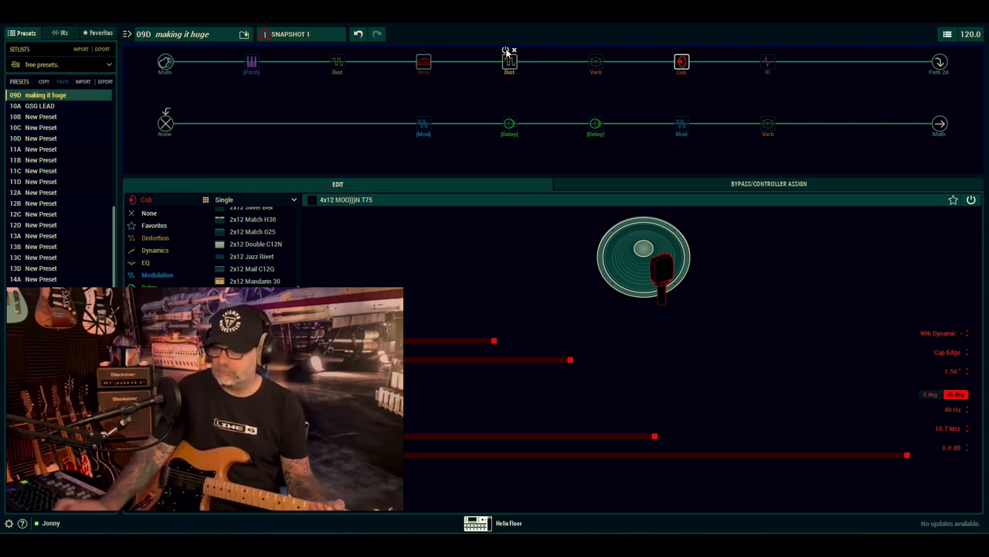
click(507, 51)
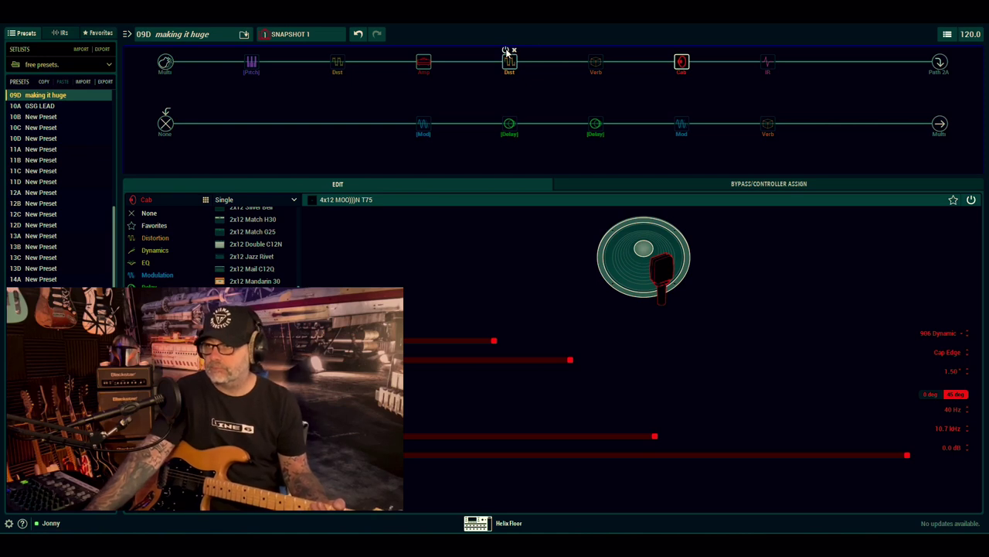
click(510, 64)
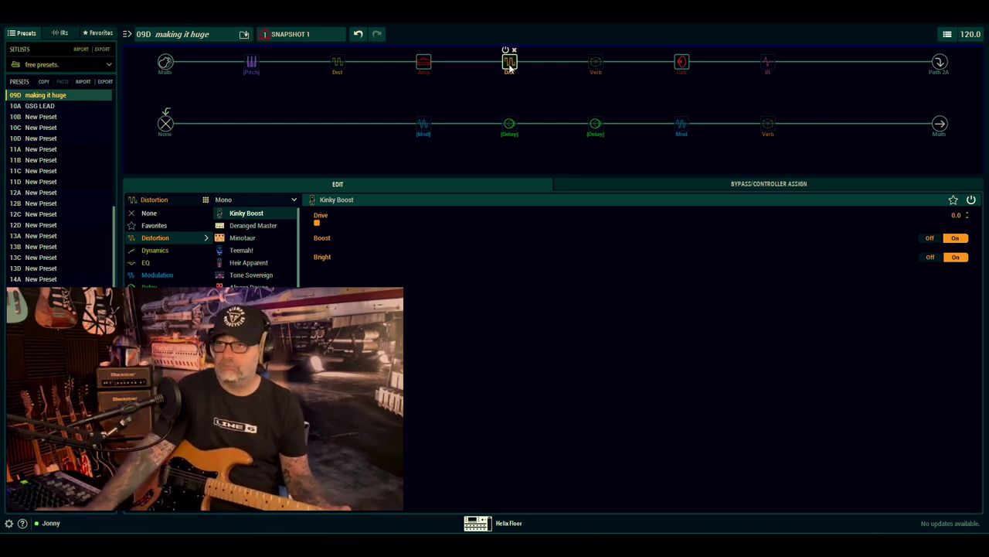
click(505, 51)
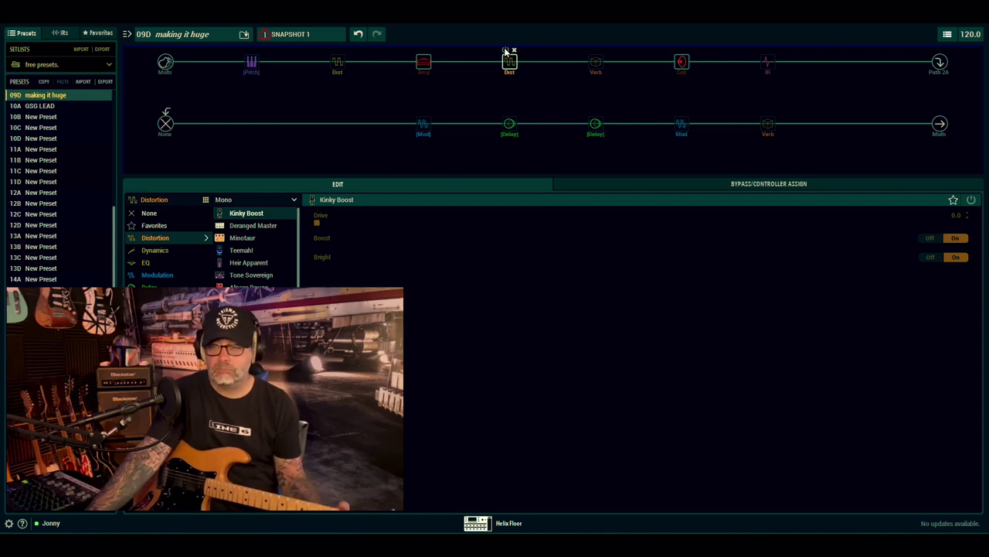
click(505, 51)
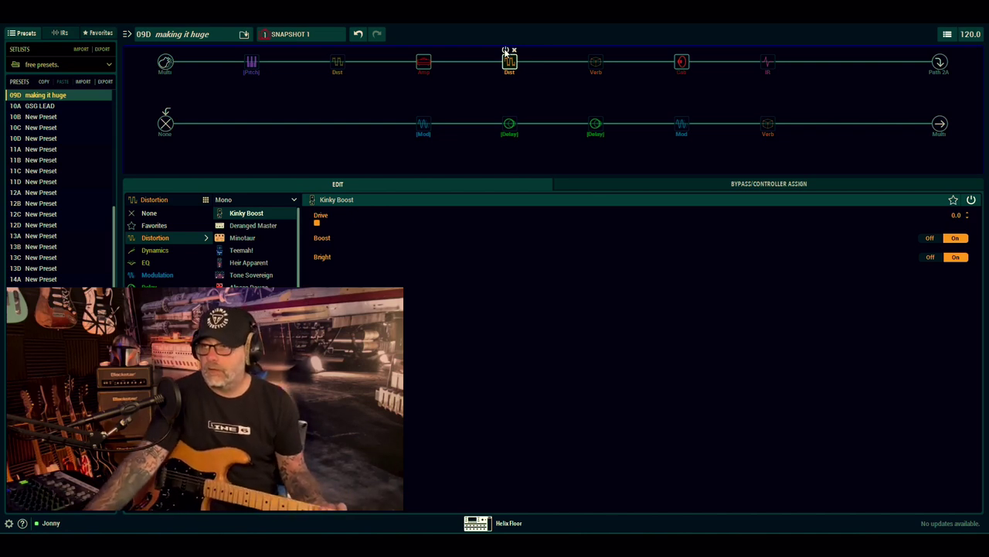
click(505, 51)
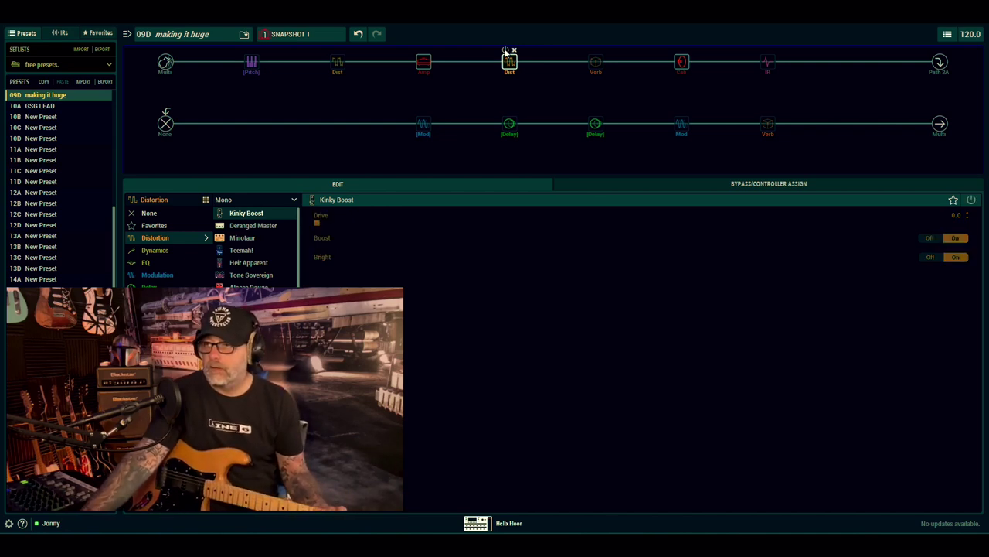
Audition the Dynamic Ambience reverb before the cab by toggling its bypass, leaving it and the Kinky Boost switched on
click(596, 63)
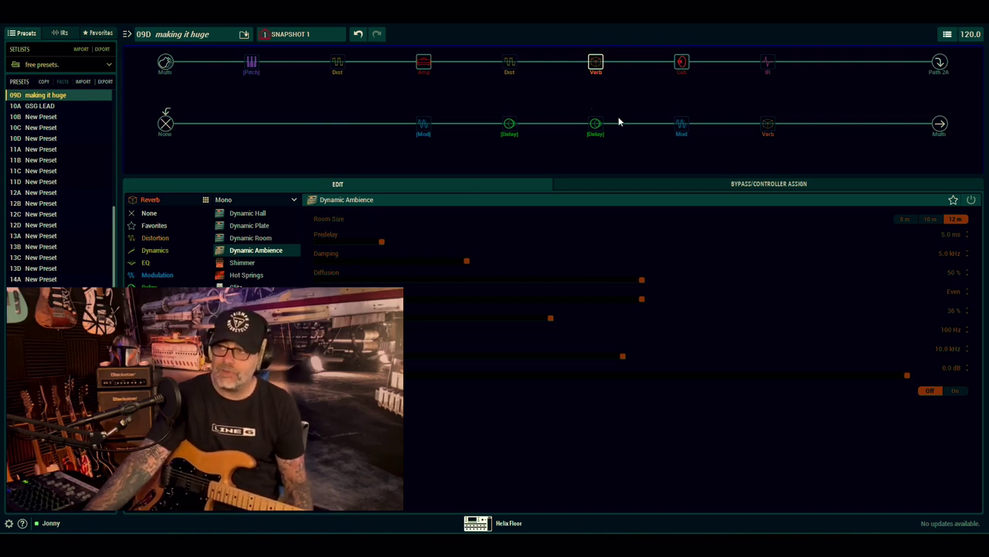
mouse_move(695, 118)
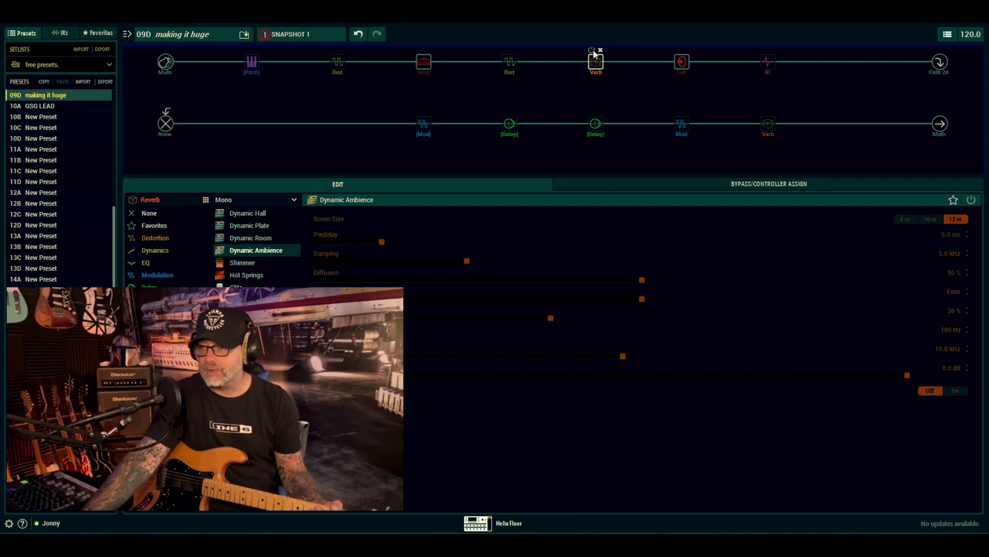
click(592, 51)
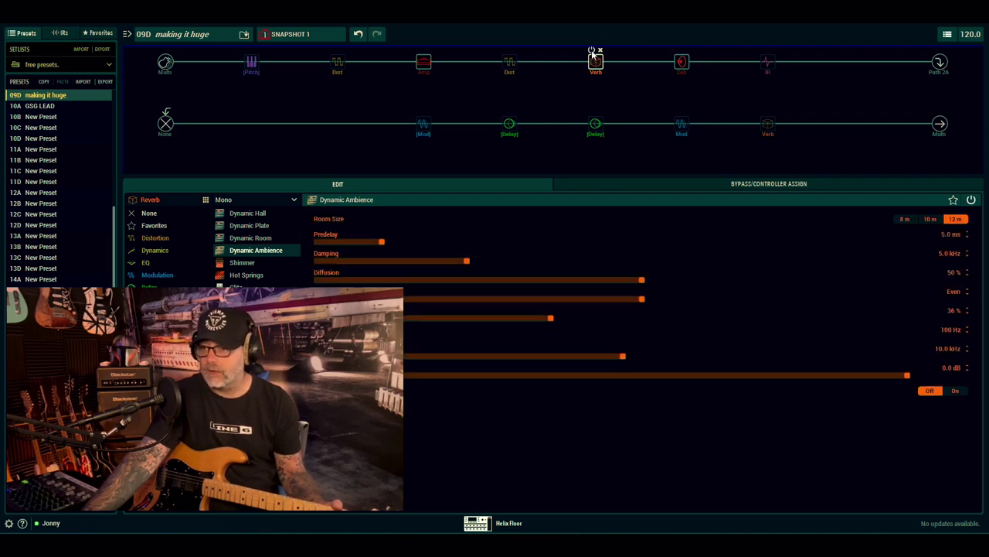
click(592, 51)
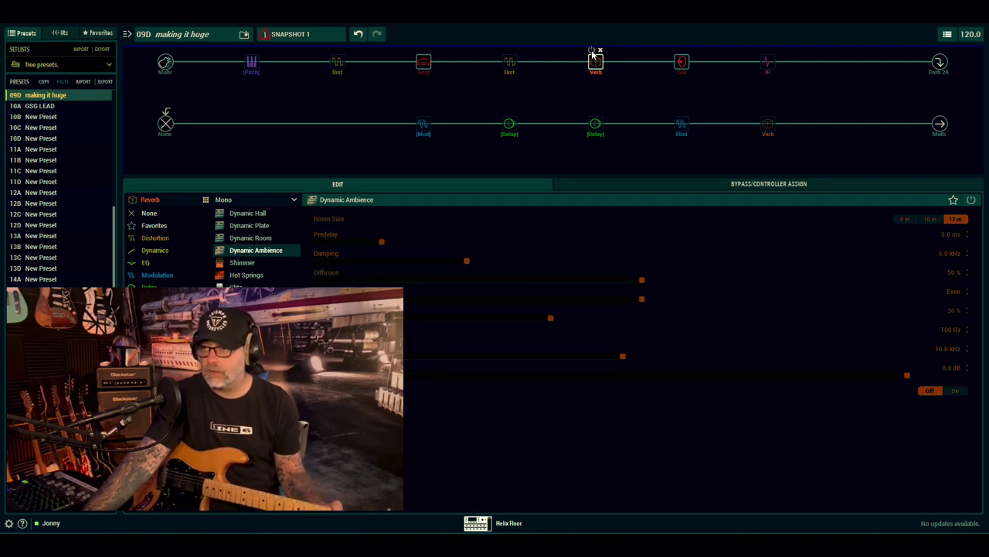
click(592, 51)
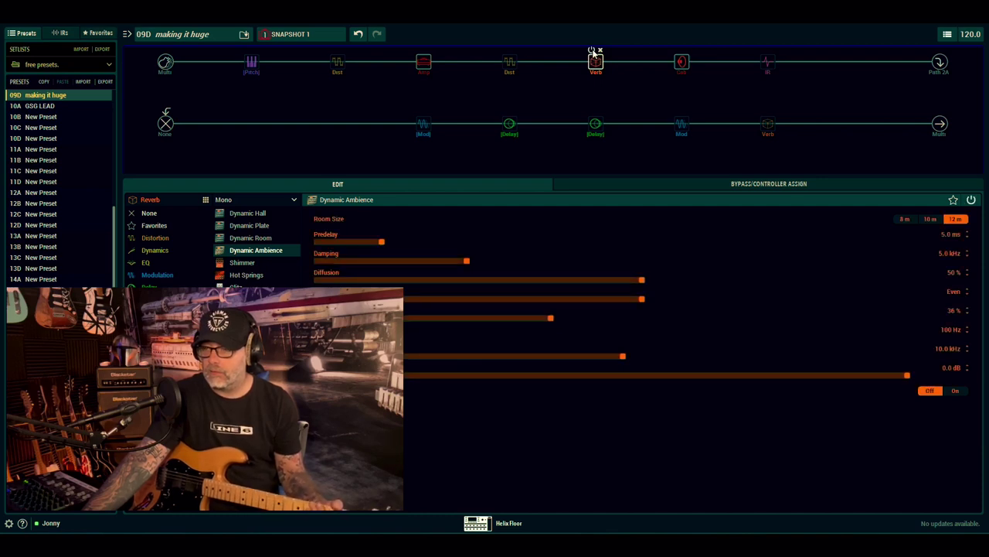
click(592, 51)
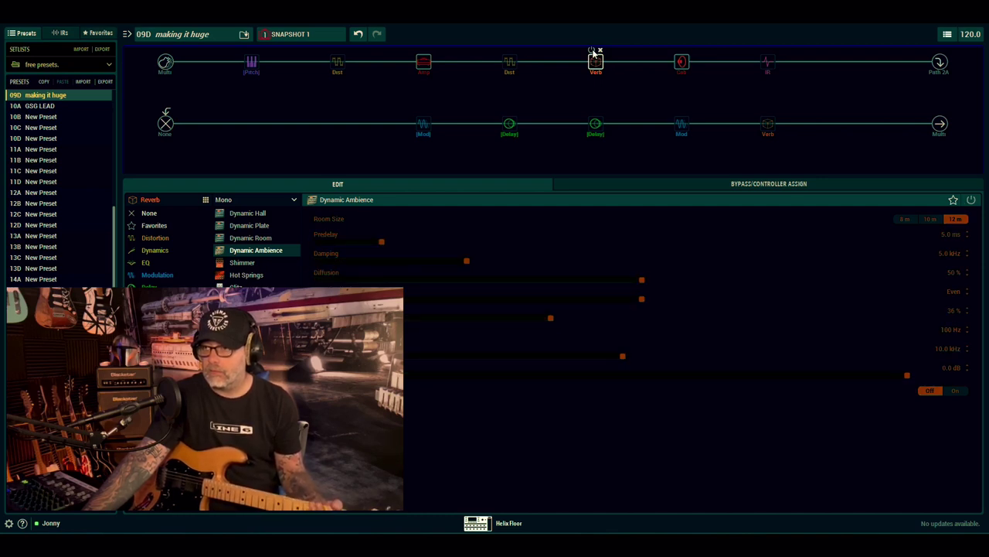
click(592, 51)
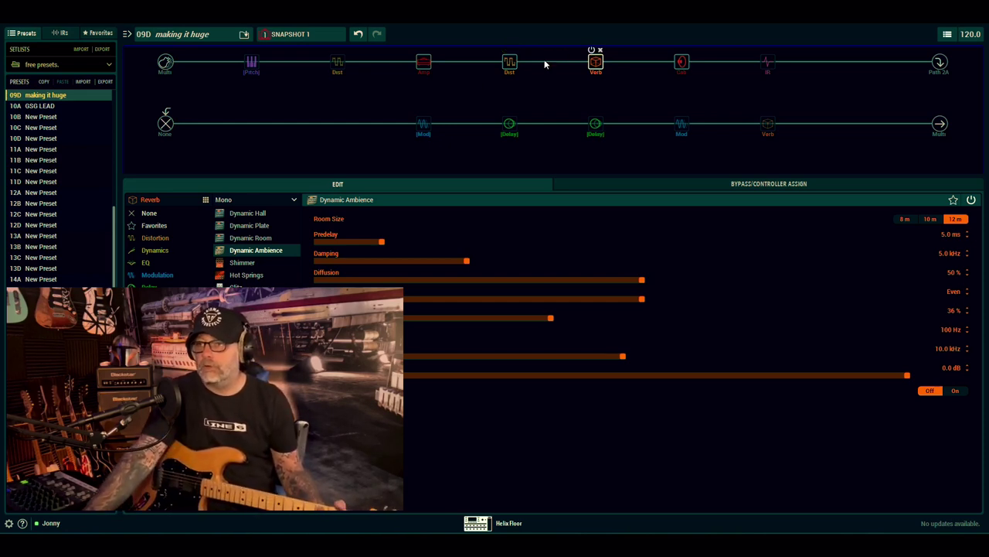
Audition the Scream 808 in front of the amp by toggling it on and off, leaving it bypassed
click(336, 65)
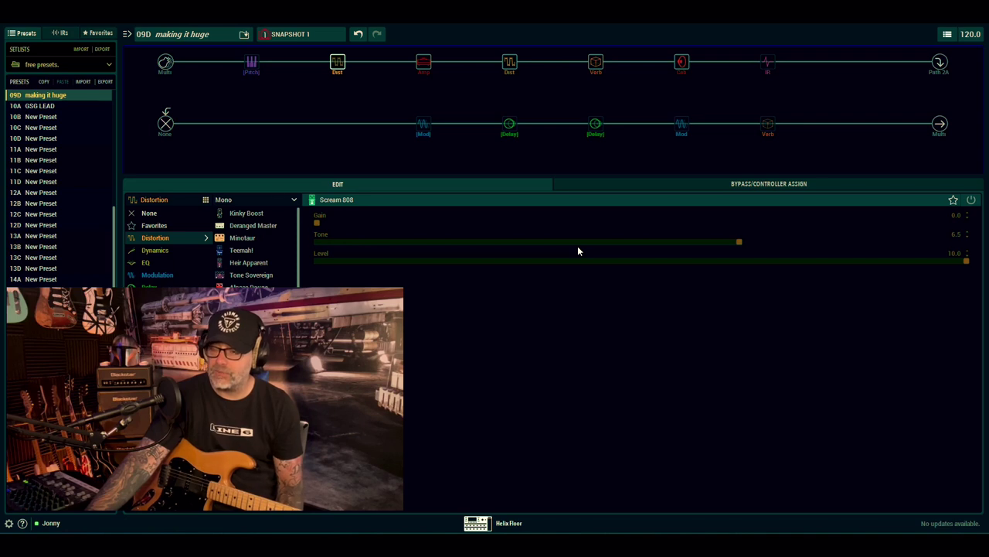
mouse_move(333, 50)
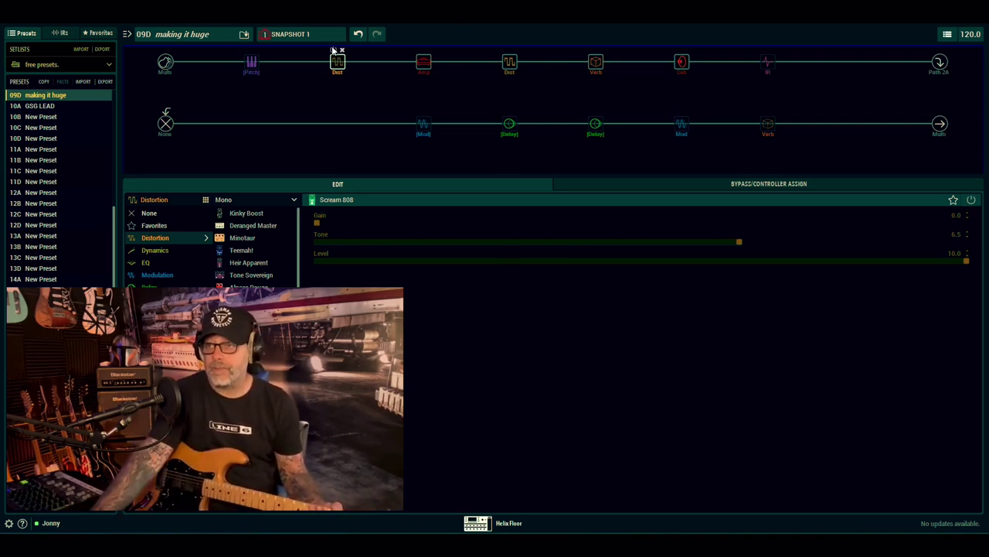
click(333, 50)
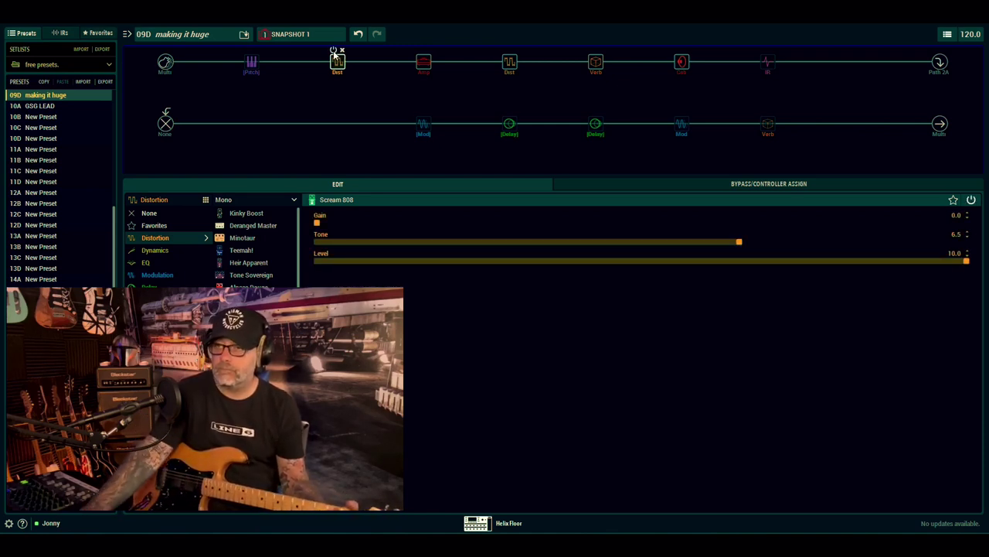
click(333, 50)
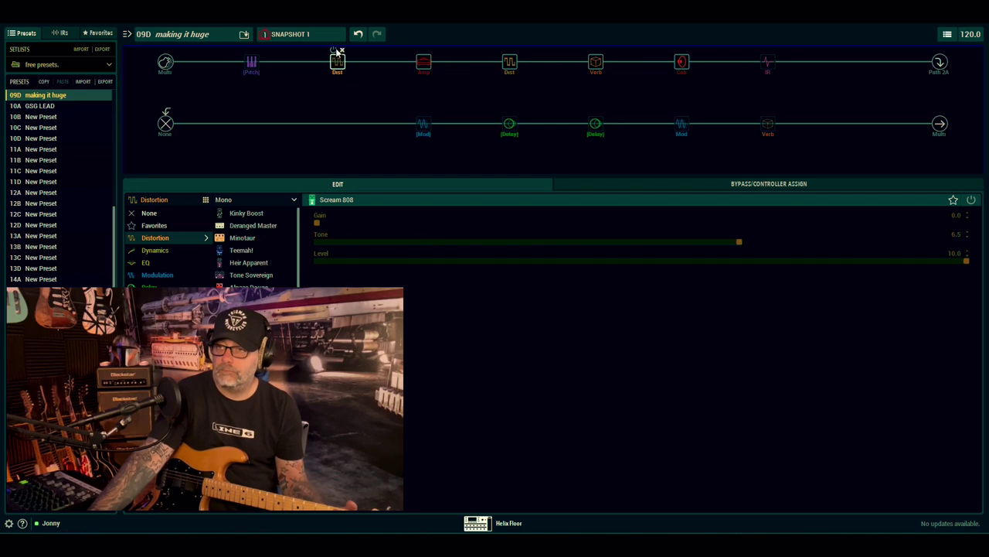
click(333, 51)
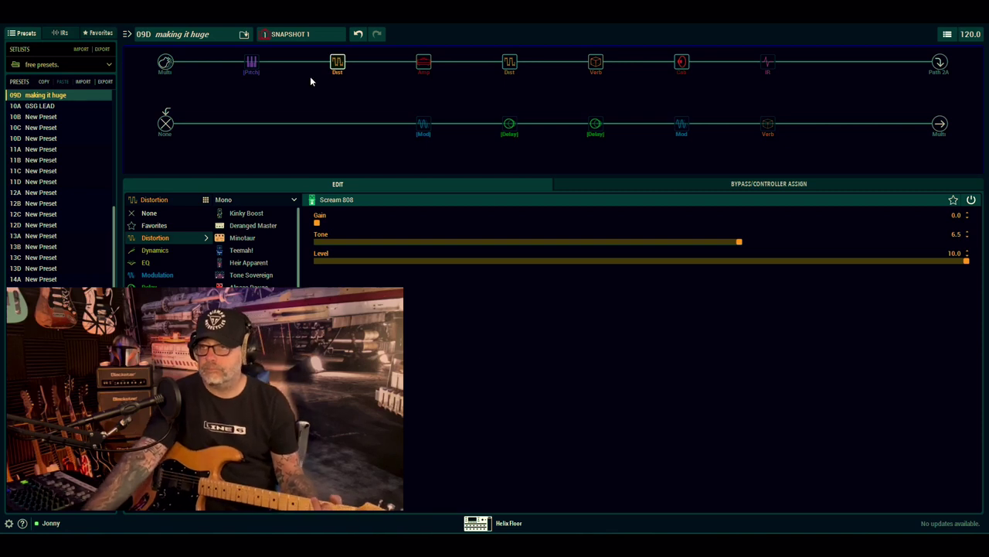
click(334, 51)
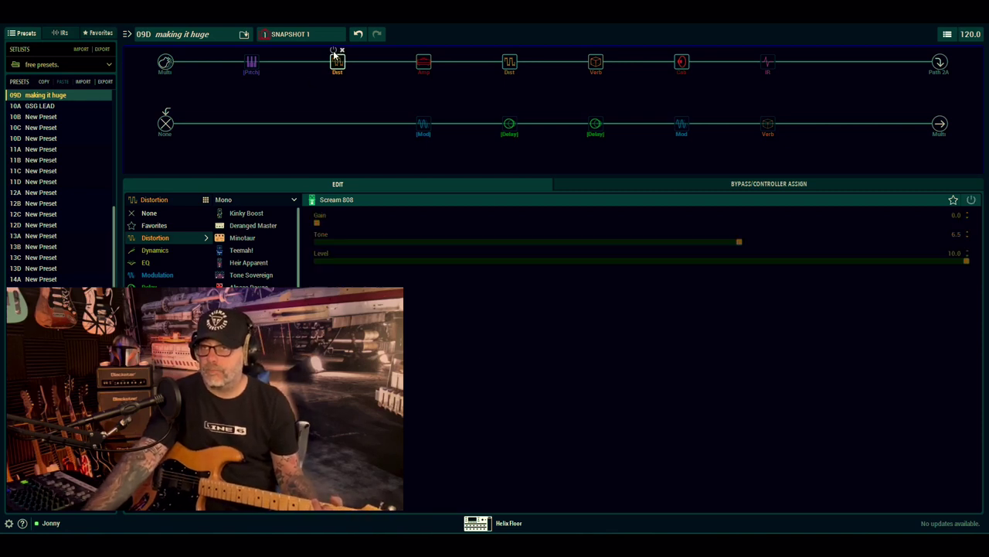
Audition the stereo Trinity Chorus on the second path by toggling it on and off, leaving it bypassed
click(423, 126)
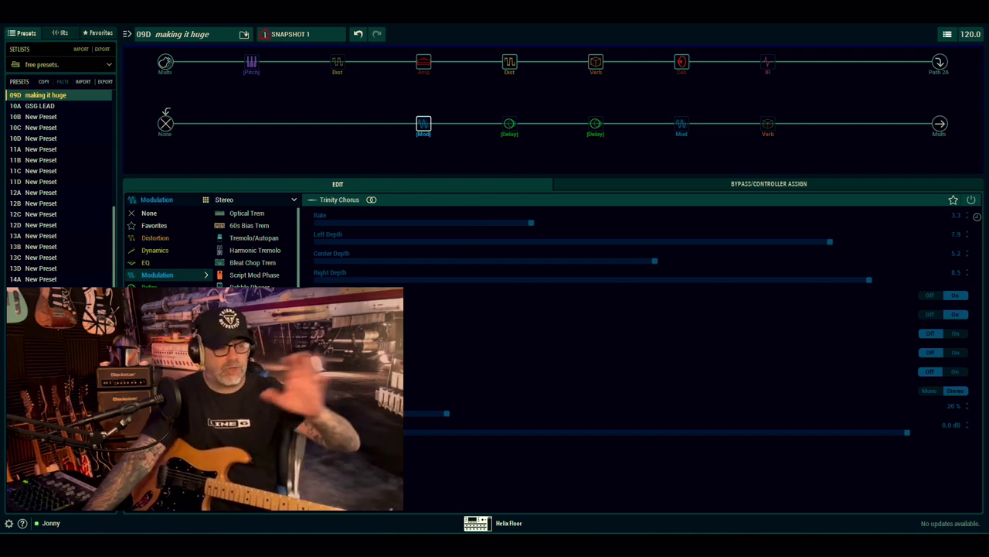
click(419, 113)
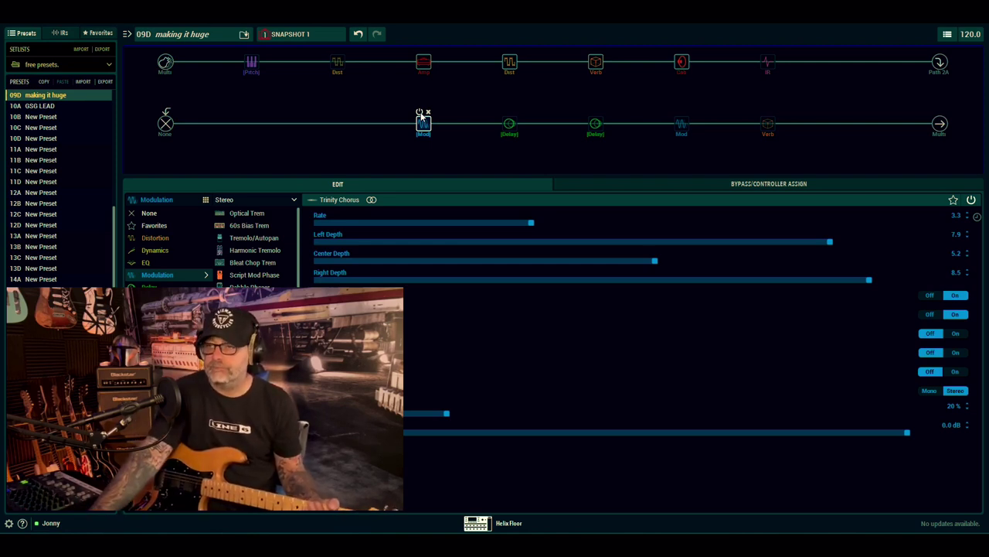
click(421, 115)
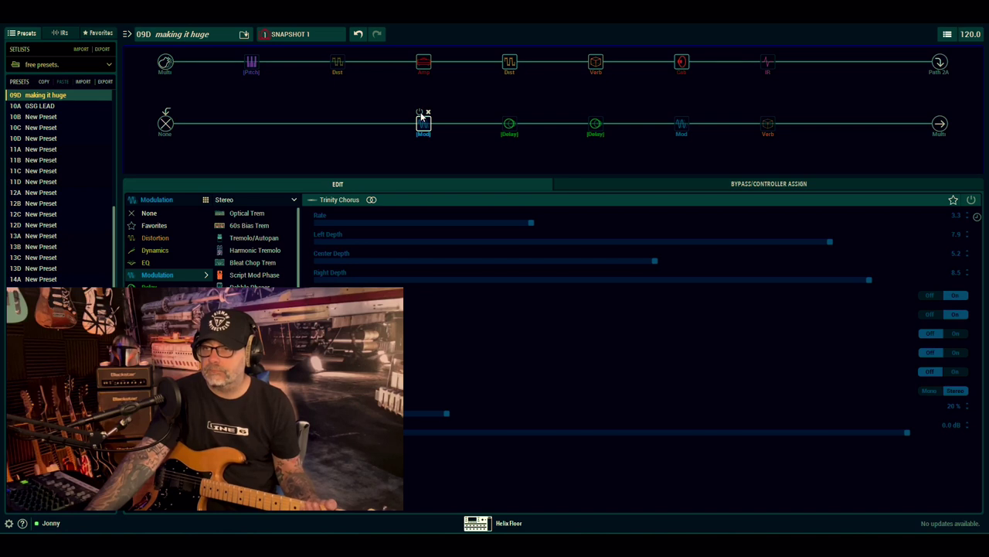
click(421, 115)
click(421, 114)
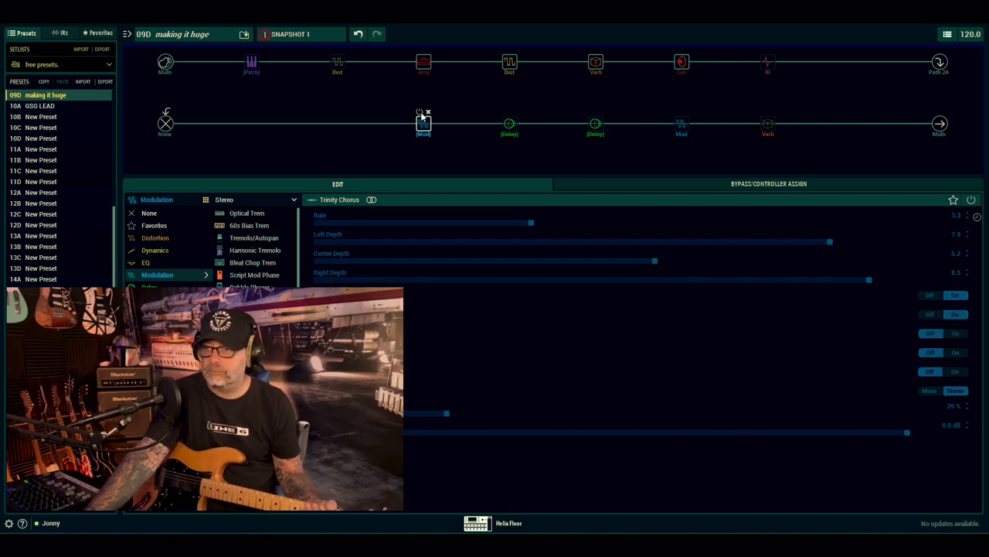
click(420, 114)
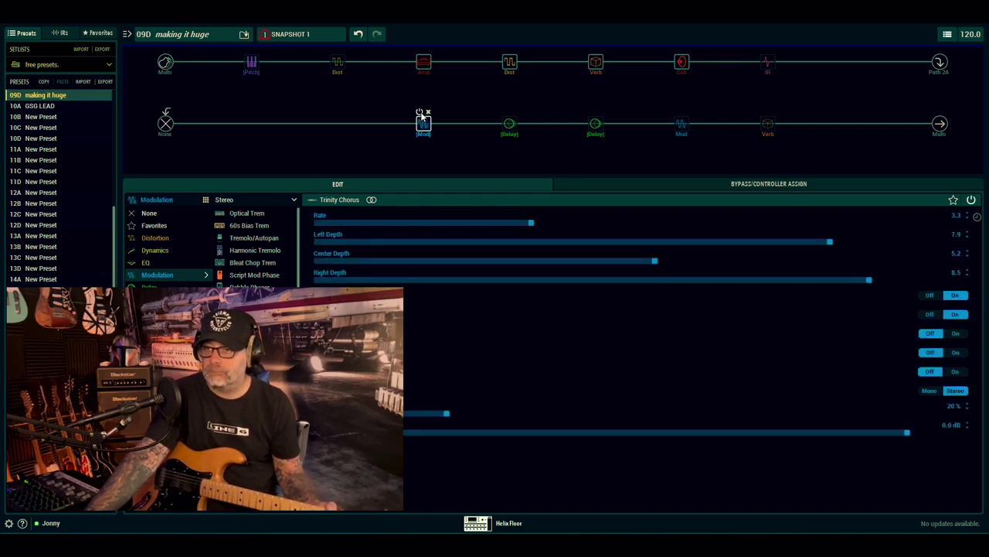
click(420, 114)
click(421, 116)
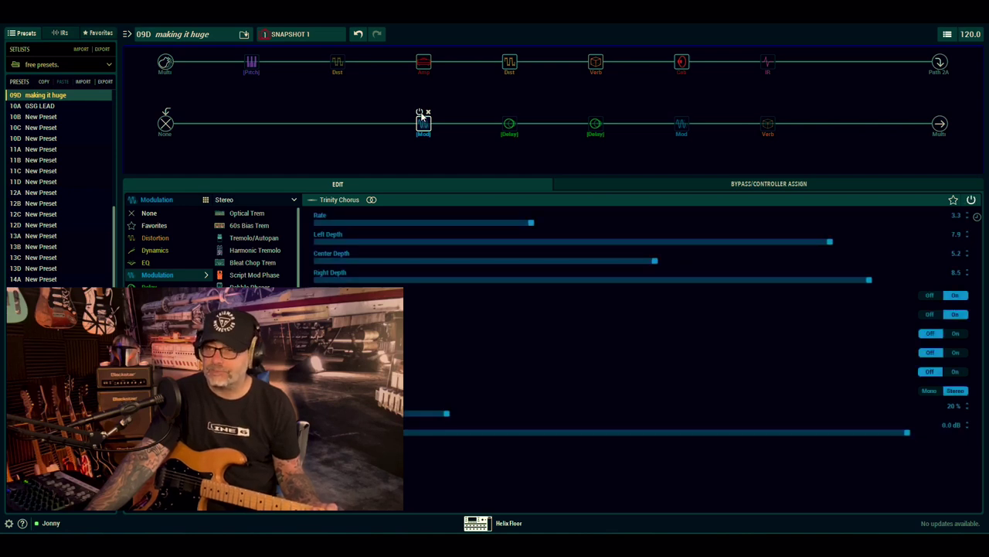
Set the Ping Pong delay's mix to 26 % and compare the sound with the delay on and off, leaving it bypassed
click(509, 125)
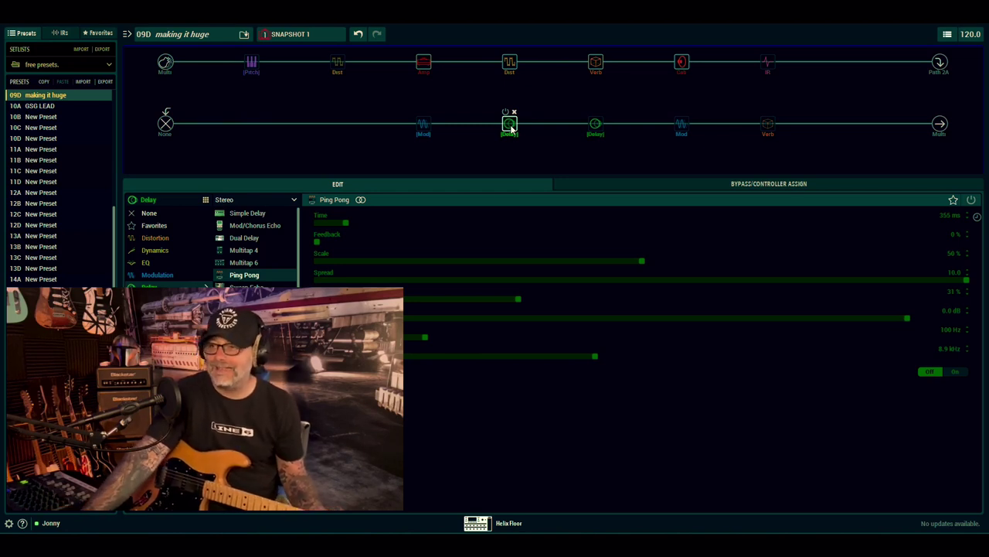
click(506, 113)
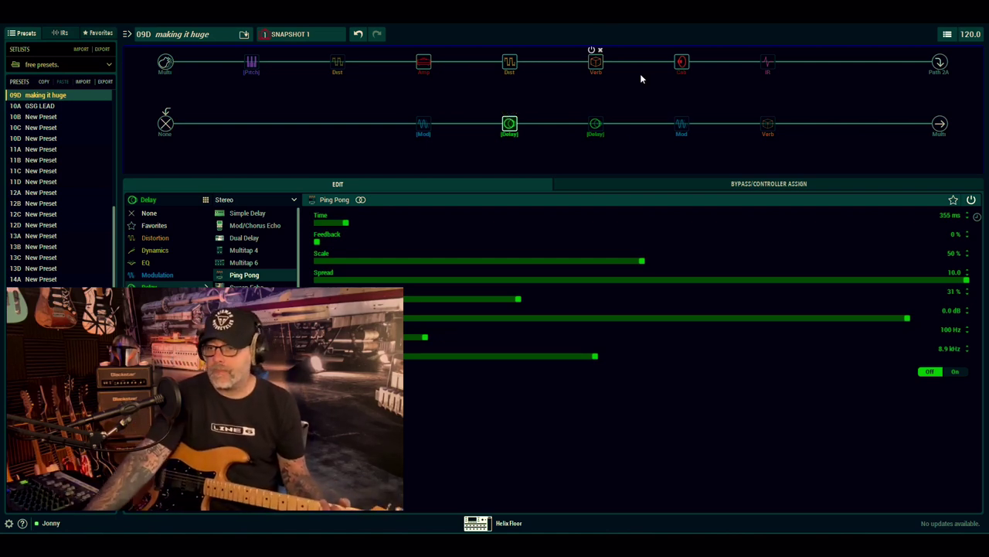
drag(513, 302, 487, 300)
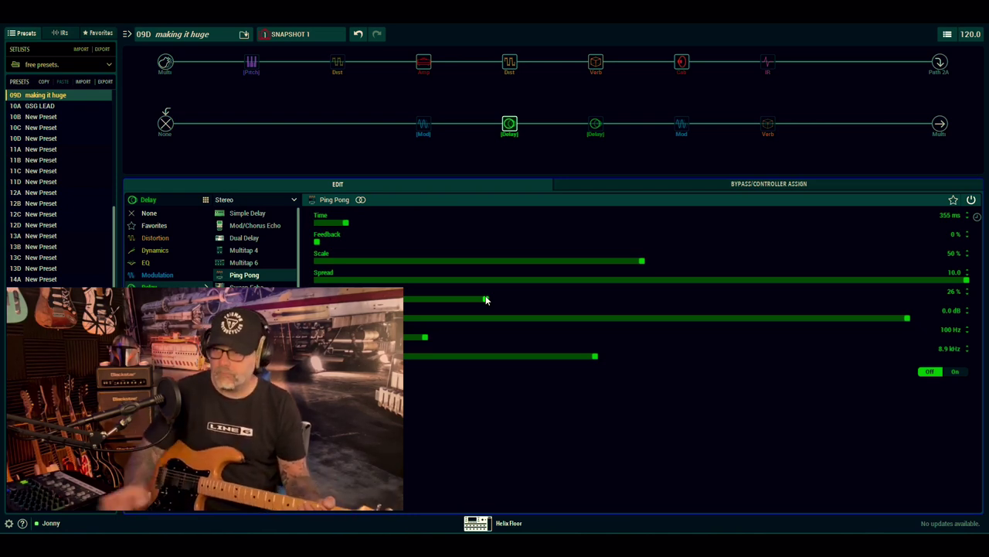
click(507, 117)
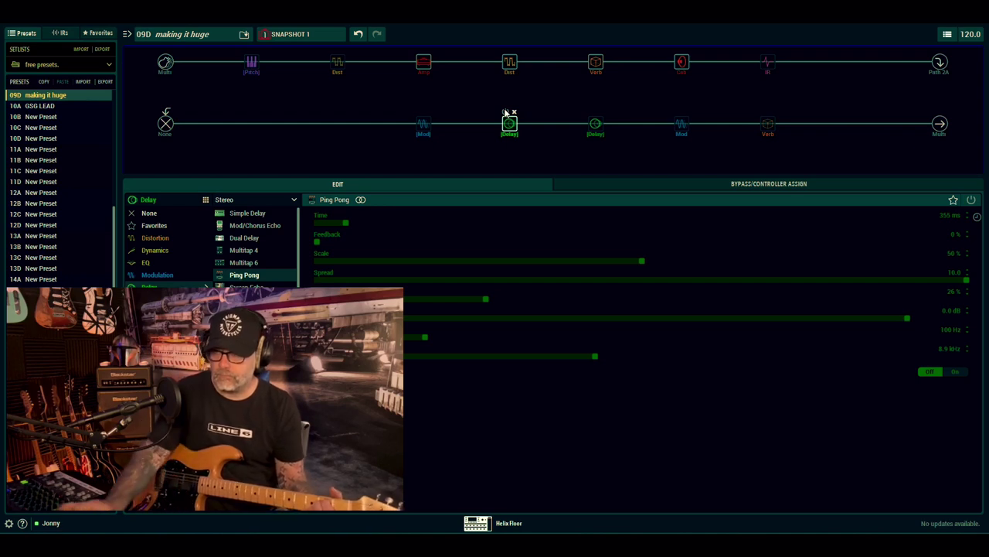
click(505, 113)
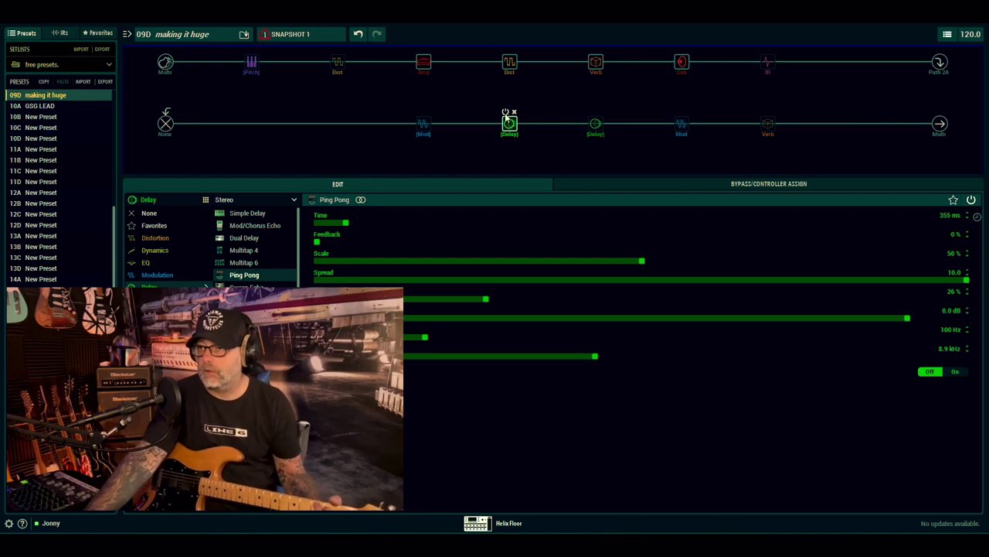
click(506, 113)
Audition the stereo Dual Delay on the second path by toggling it on and off, leaving it bypassed
click(595, 128)
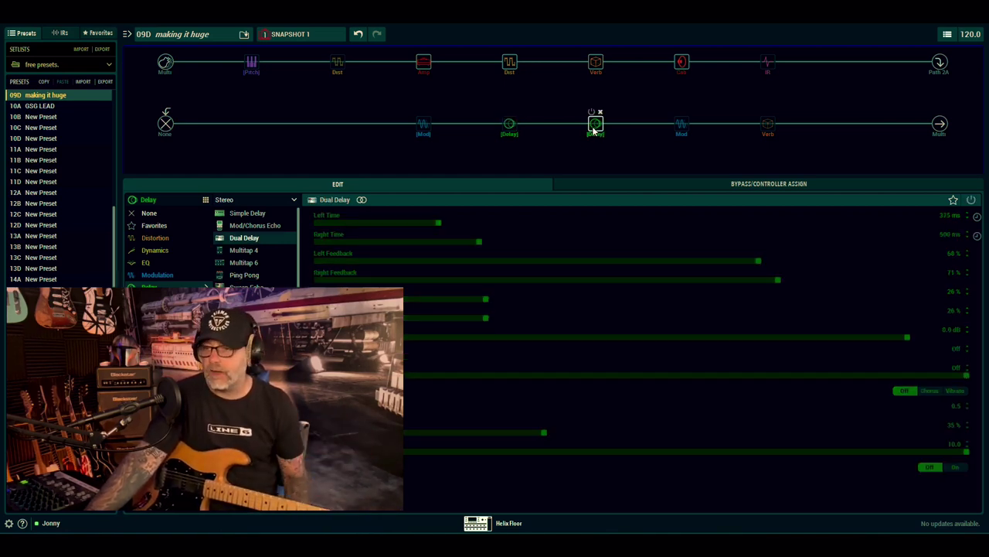
click(592, 113)
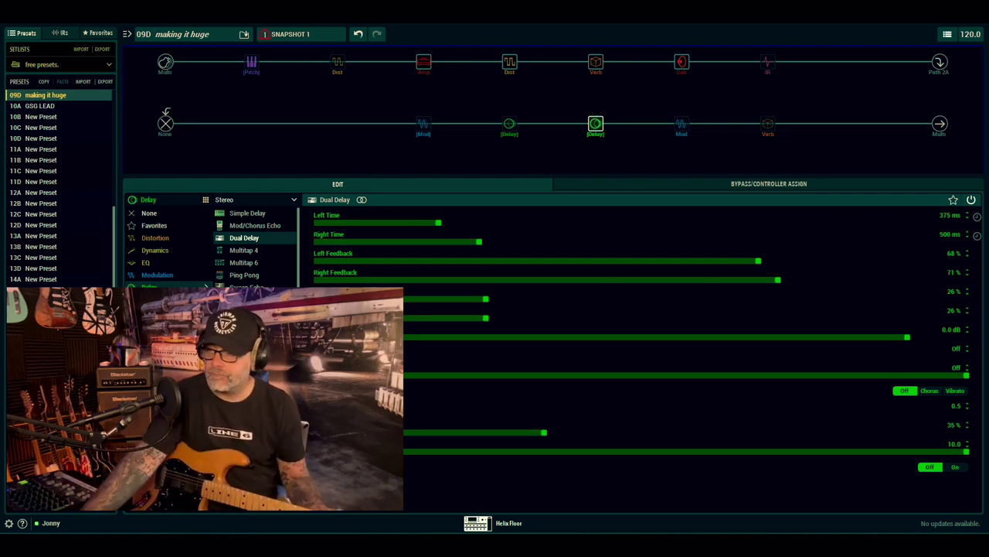
click(591, 113)
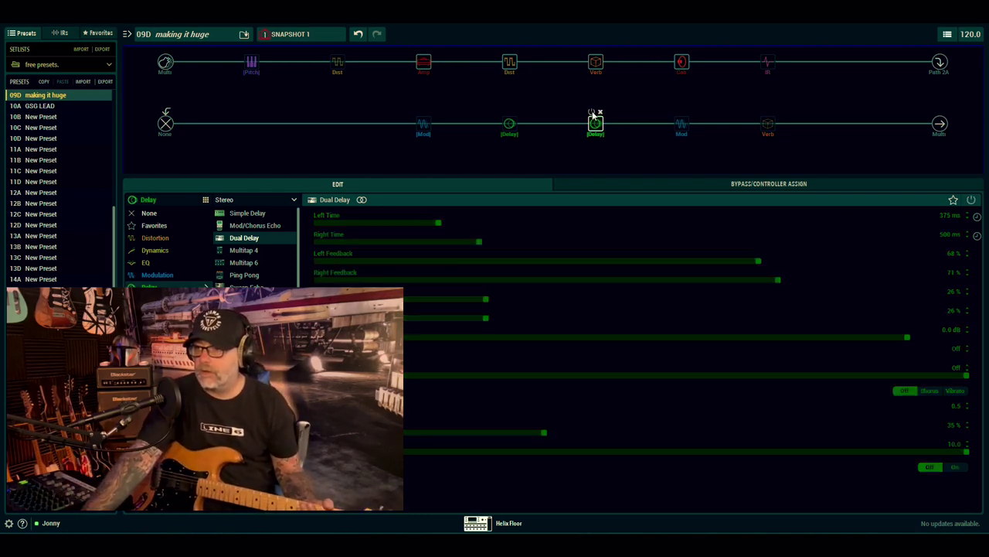
Audition the stereo Retro Reel modulation on the second path by toggling it on and off, leaving it bypassed
click(683, 125)
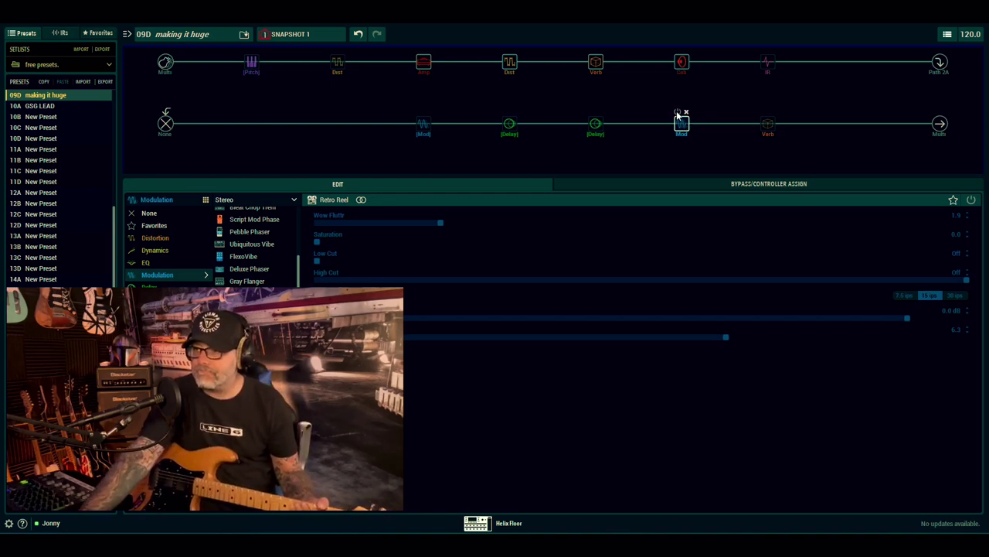
click(677, 113)
click(677, 113)
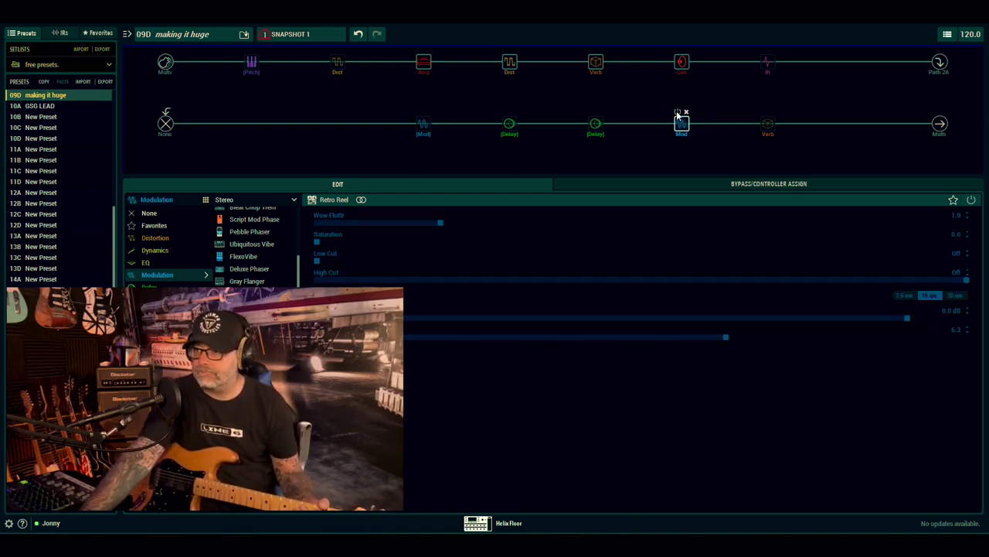
click(678, 113)
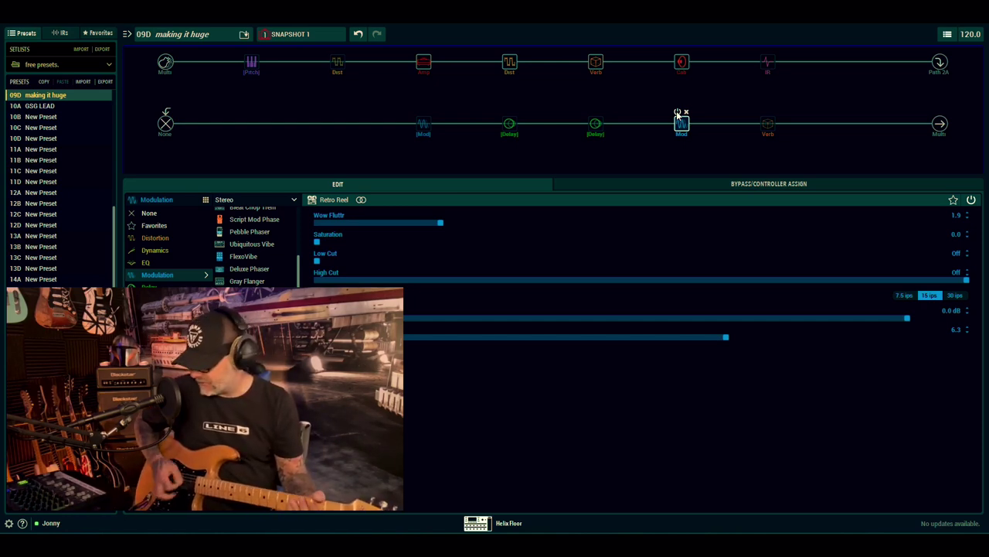
click(677, 113)
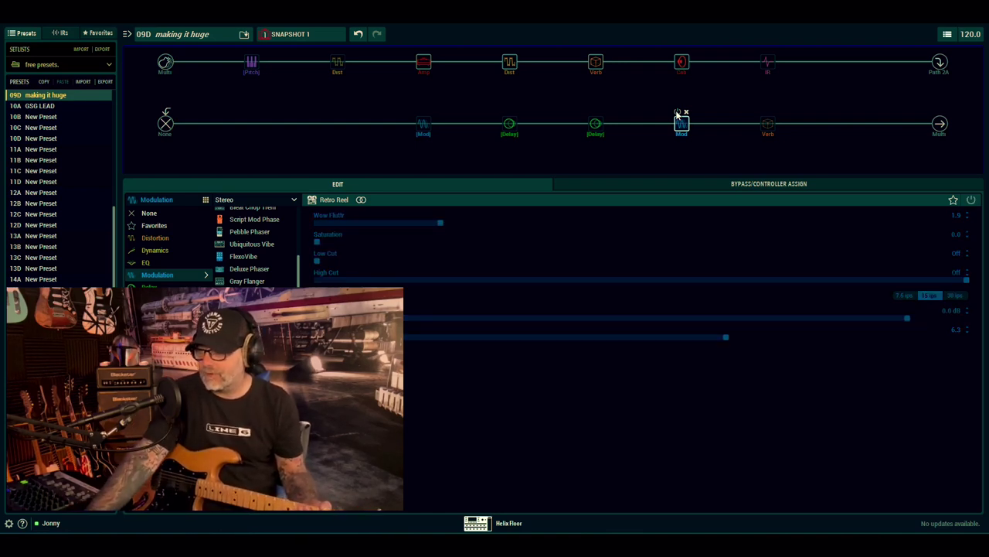
click(677, 114)
click(677, 113)
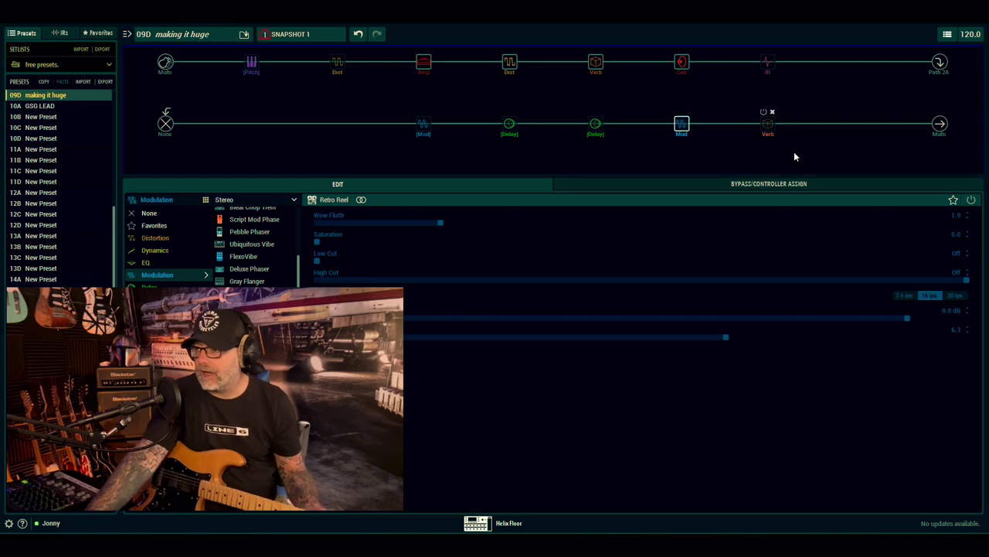
Compare the sound with the legacy Tile reverb on and off at the end of the second path, leaving it switched on
click(768, 126)
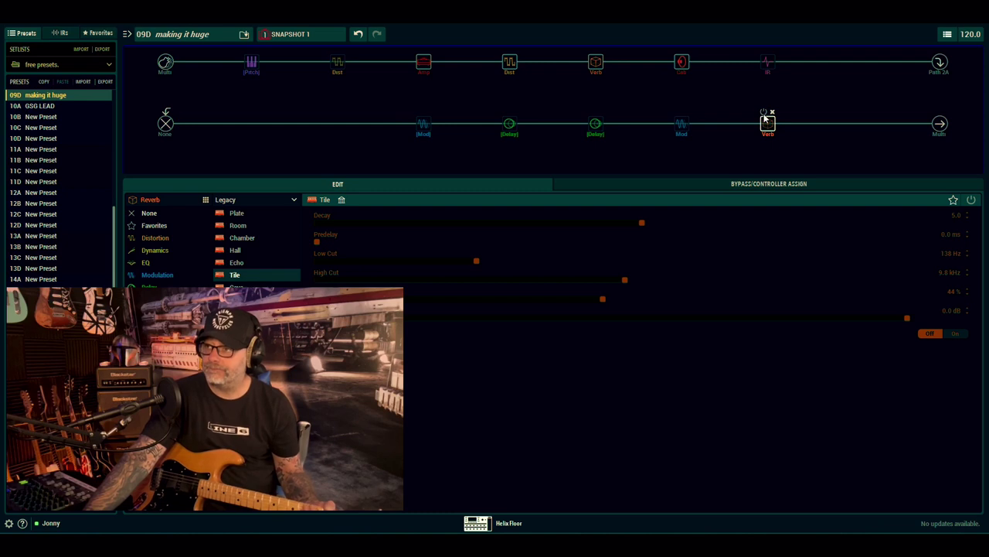
click(763, 112)
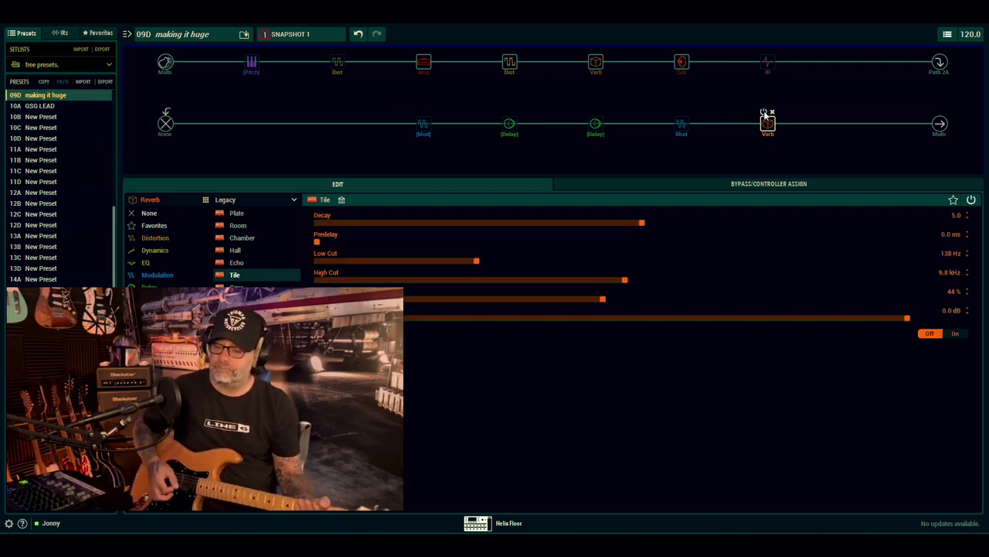
click(764, 112)
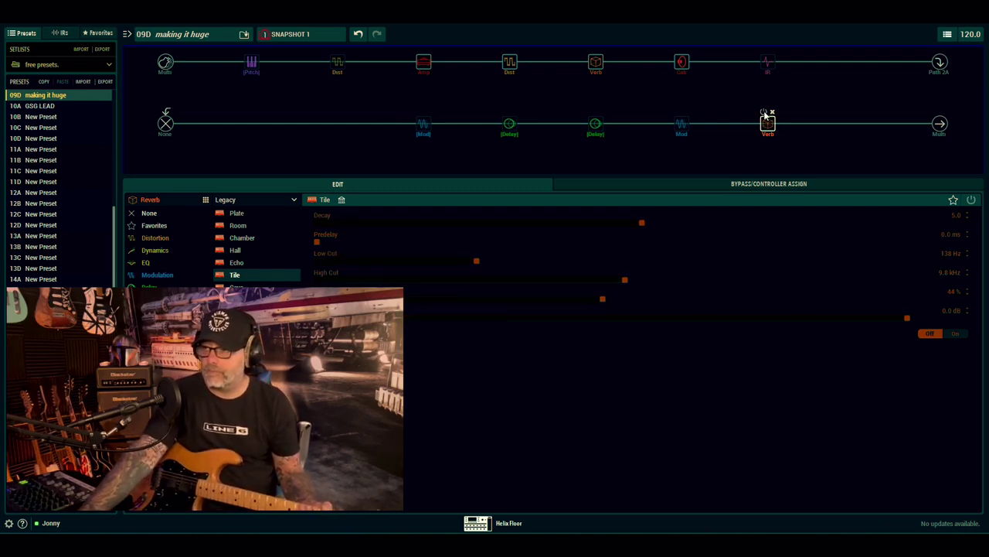
click(763, 112)
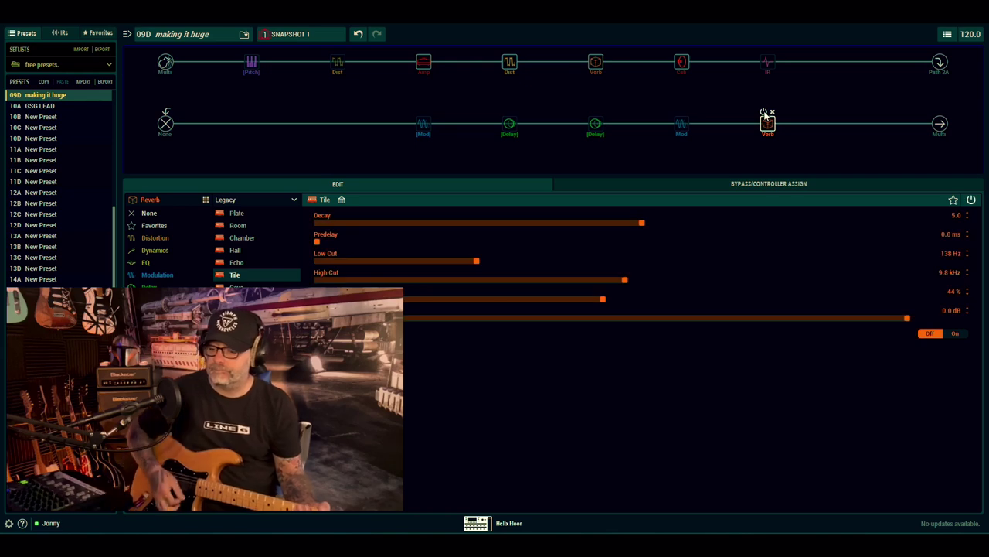
click(764, 112)
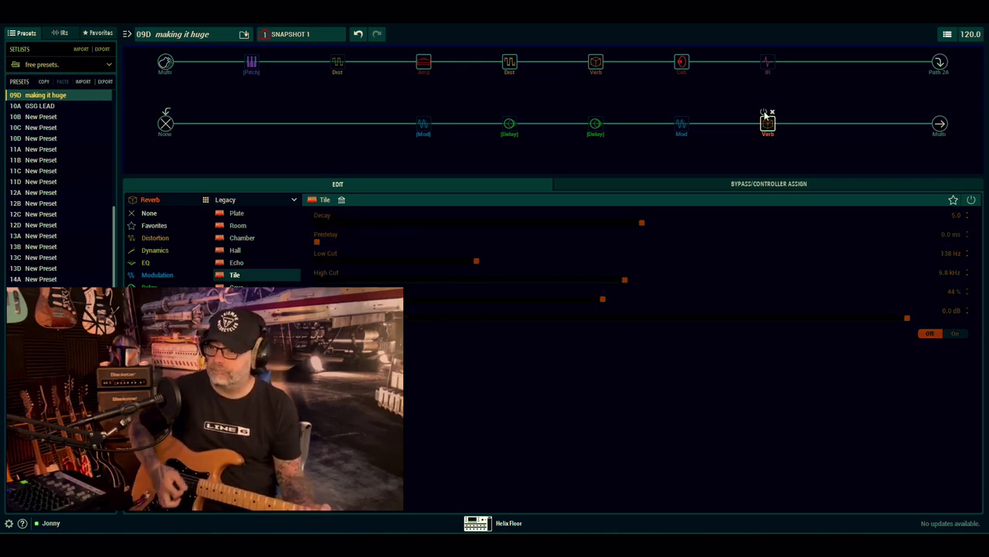
click(764, 112)
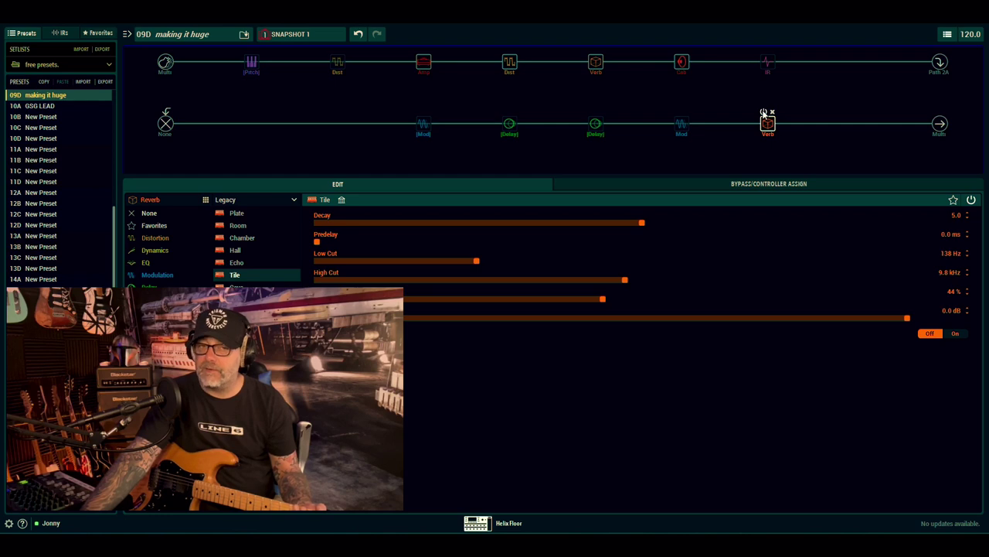
Switch on the Ping Pong delay, the Retro Reel and the Scream 808 to hear them together with the reverbs and boost
click(506, 128)
mouse_move(508, 71)
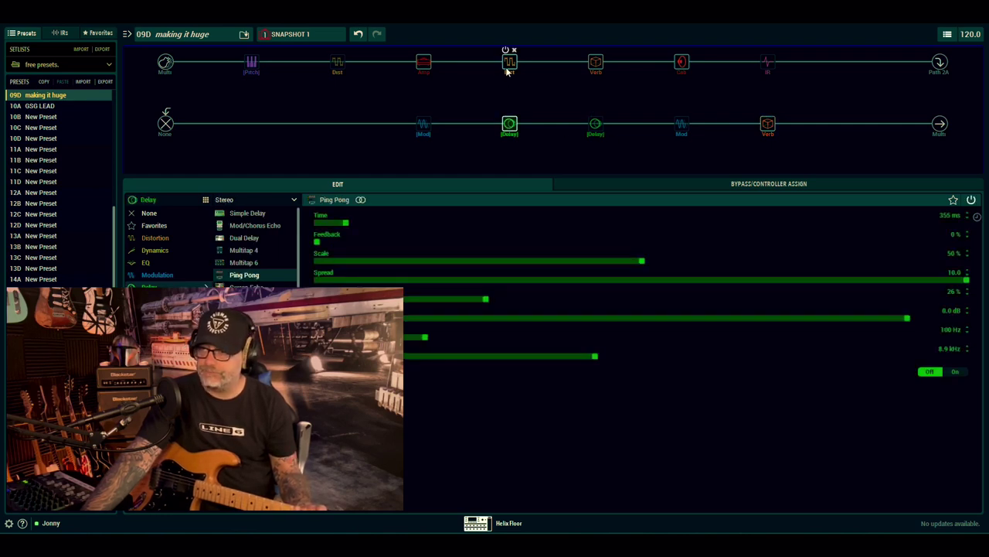
mouse_move(337, 61)
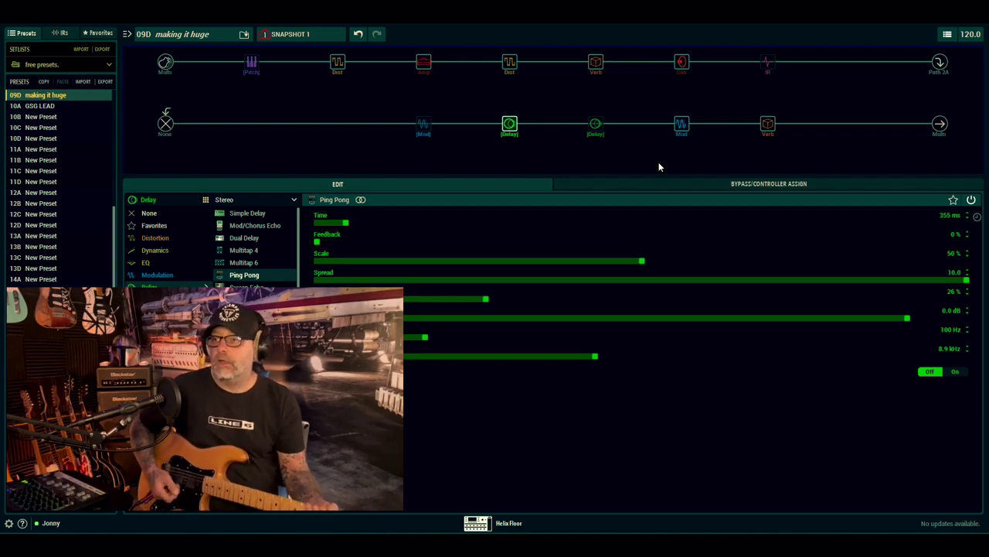
Audition the Dual Pitch block at the start of the first path by toggling it on and off, leaving it bypassed
click(250, 65)
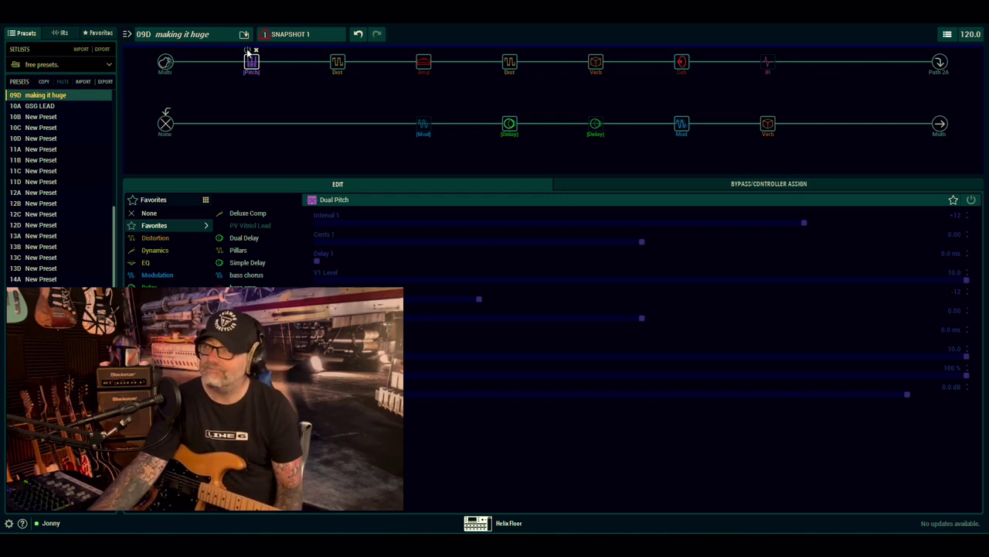
click(248, 51)
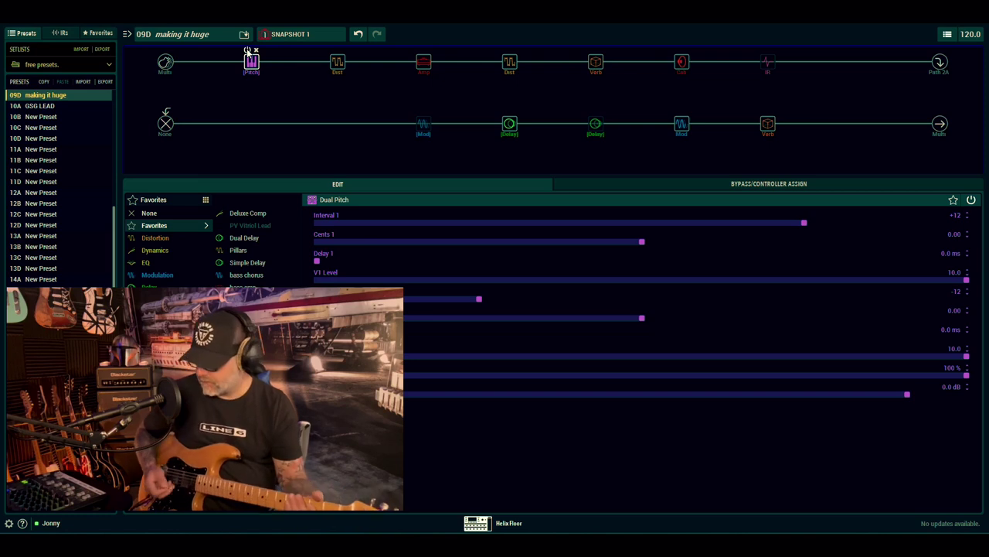
click(248, 51)
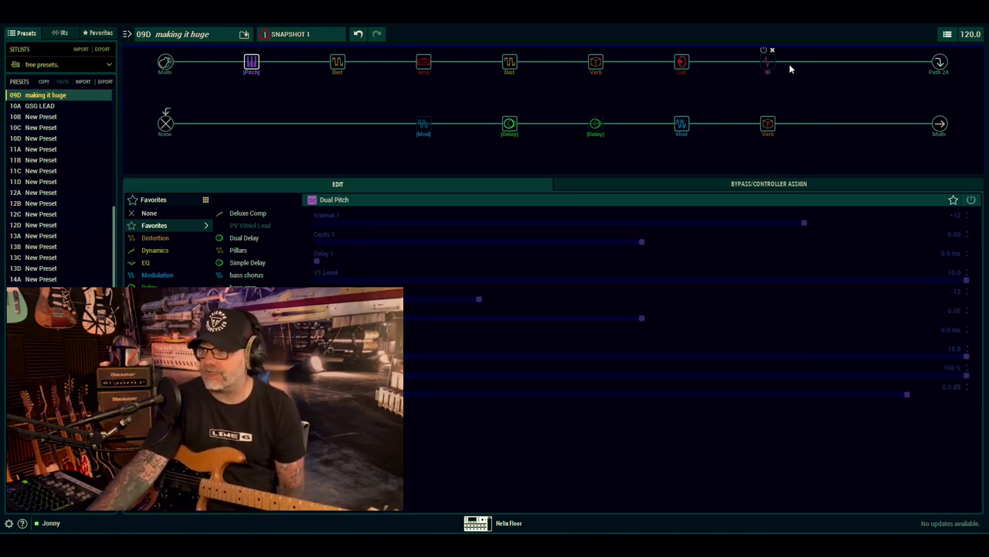
Compare the 4x12 MOO)))N T75 cab with the IR 1024 block by swapping their bypass states, returning to the cab
click(767, 63)
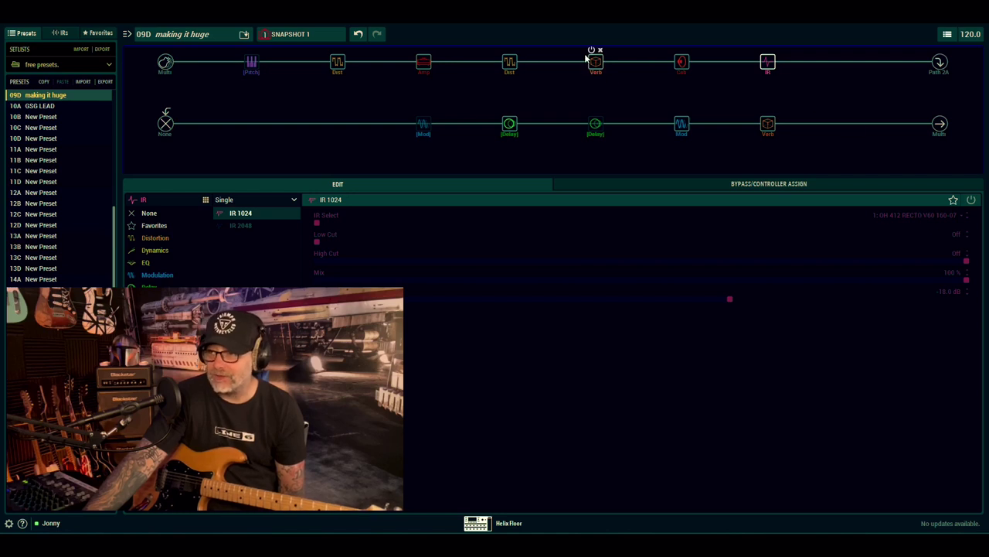
click(680, 67)
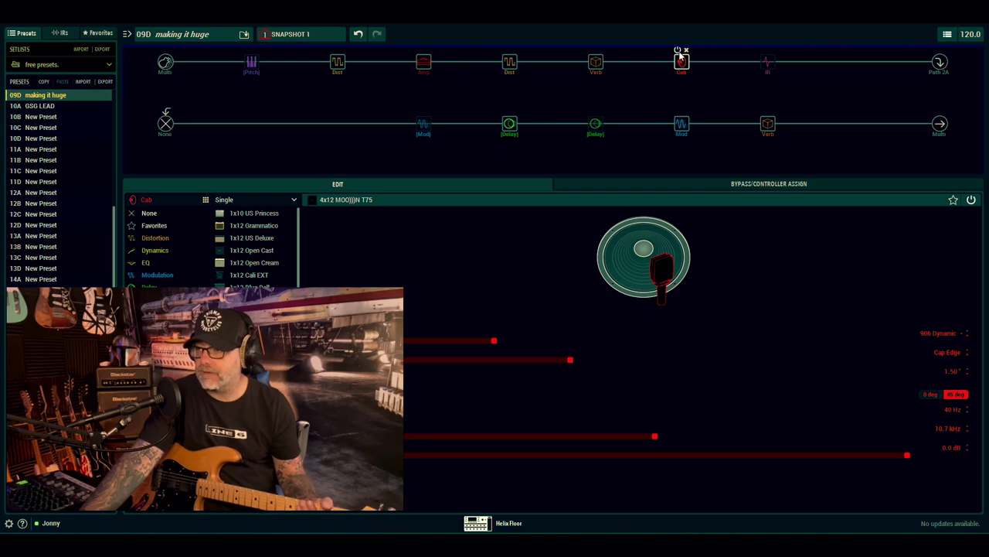
click(678, 51)
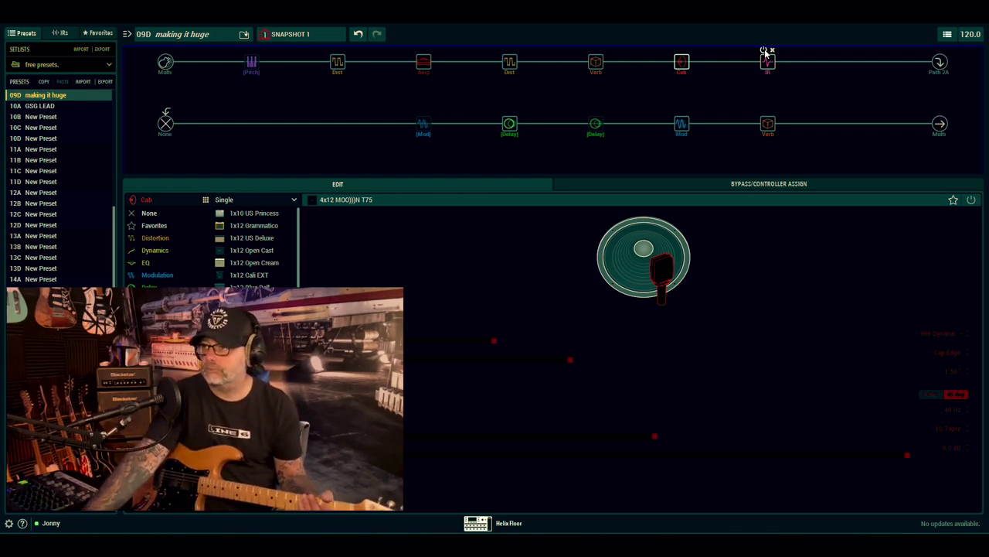
click(765, 51)
click(677, 51)
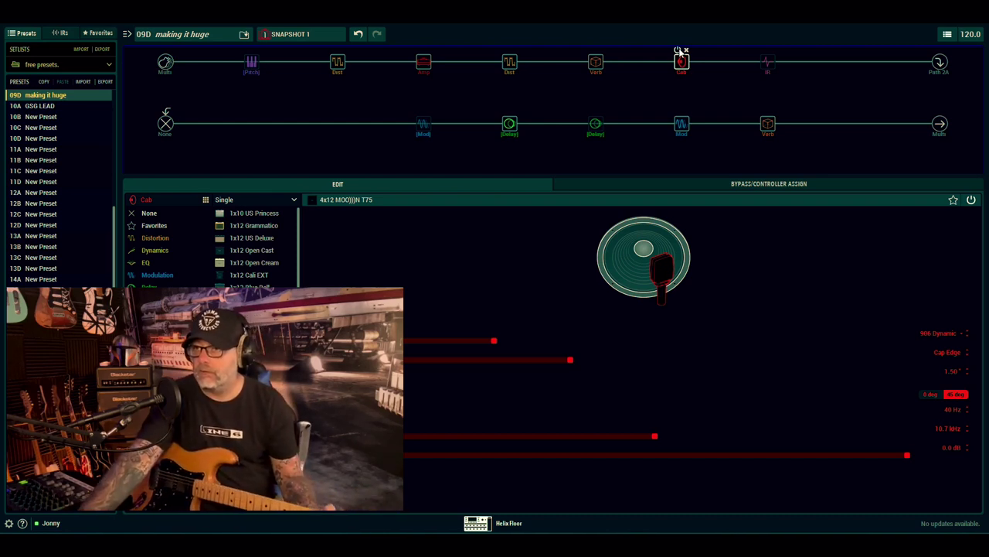
Bypass the active drives, reverbs, delay and Retro Reel to hear the bare amp and cab, and start switching the effects back on
mouse_move(334, 51)
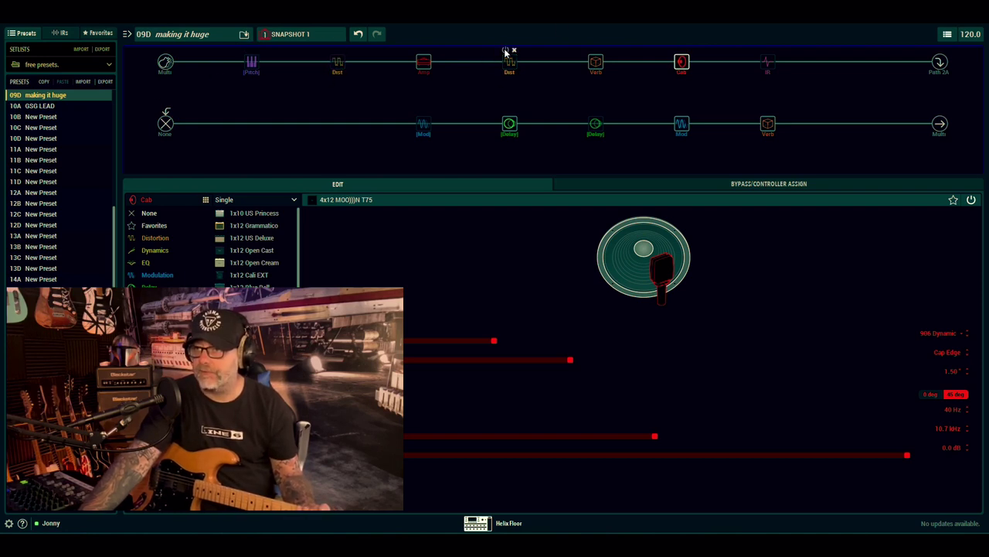
mouse_move(592, 51)
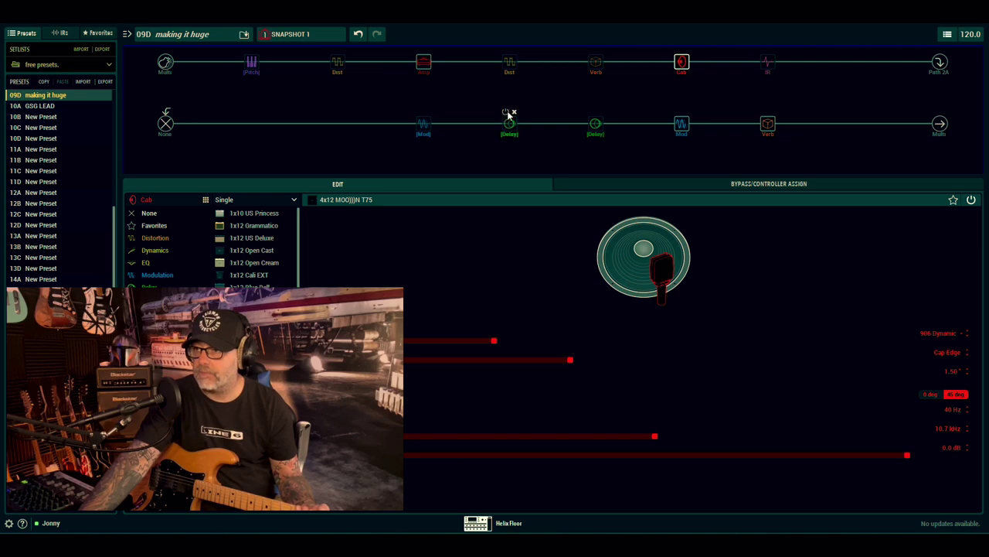
mouse_move(678, 126)
mouse_move(765, 115)
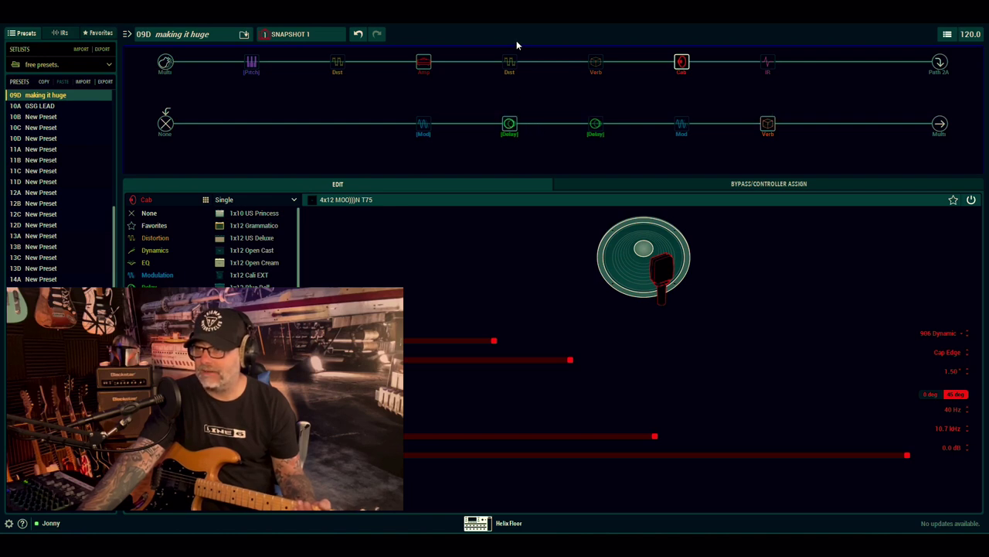
mouse_move(504, 54)
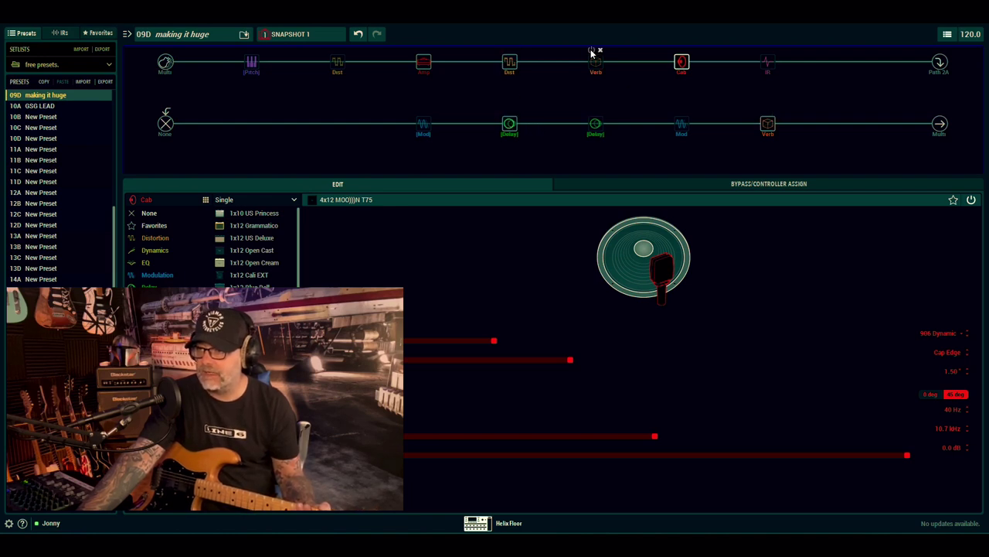